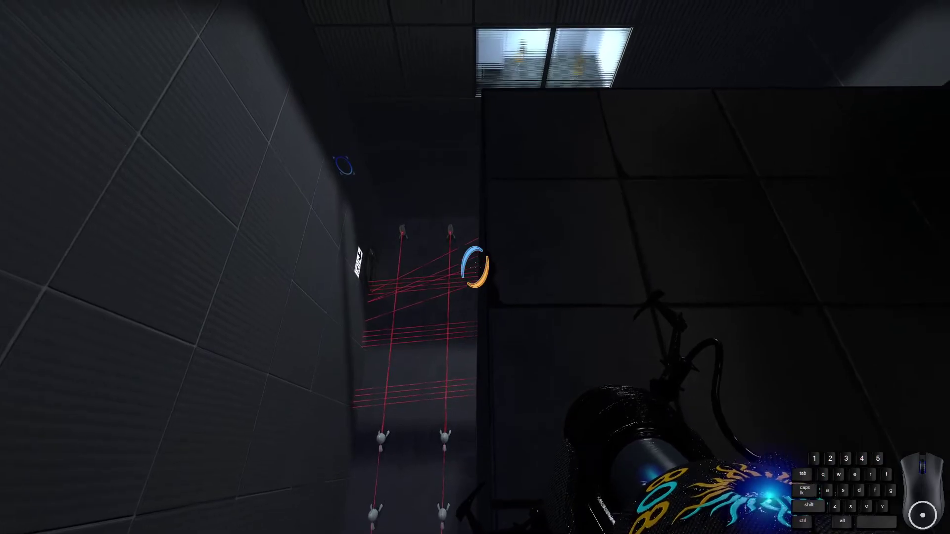
Step: Quicksave above the turret corridor, then step through the portal toward the exit corridor
{"action": "key", "text": "F6"}
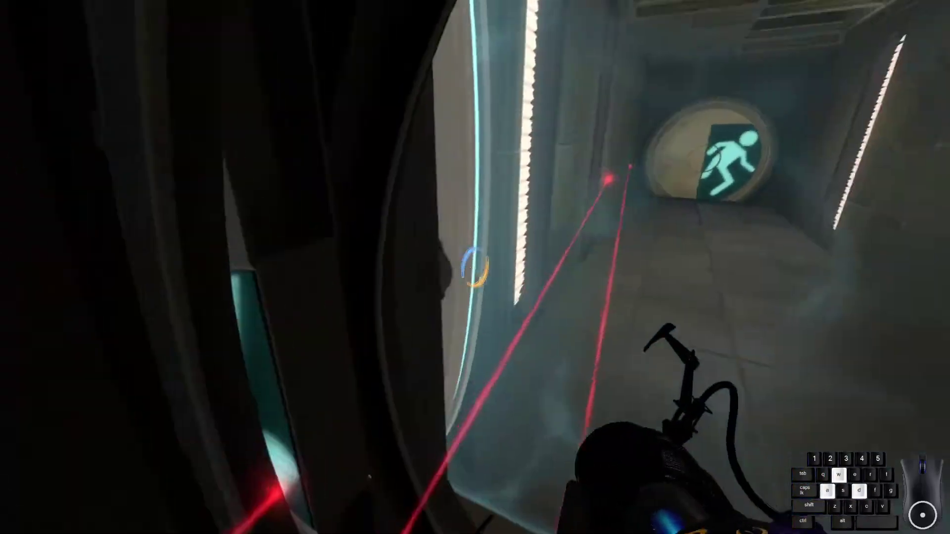
{"action": "key", "text": "d"}
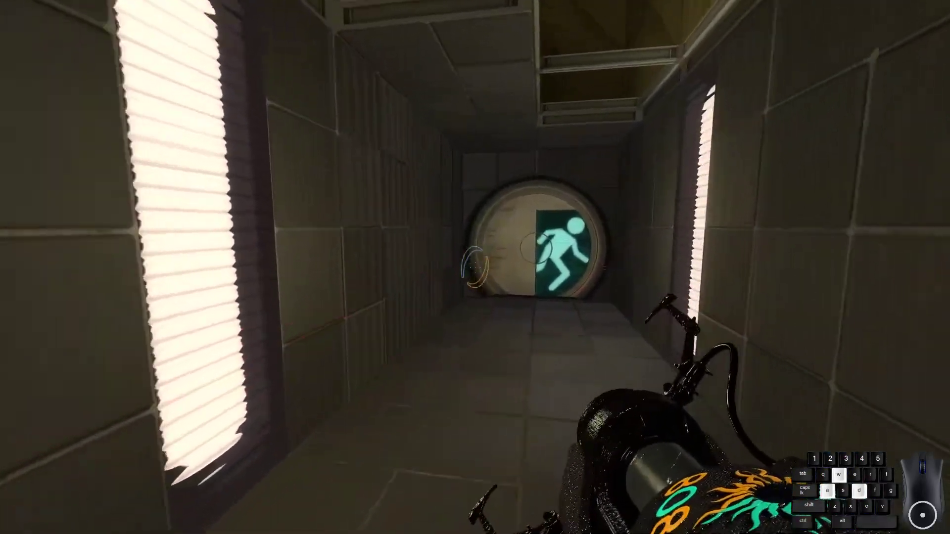
Step: Walk down the lit corridor to the open round door in front of the exit elevator
{"action": "key", "text": "w"}
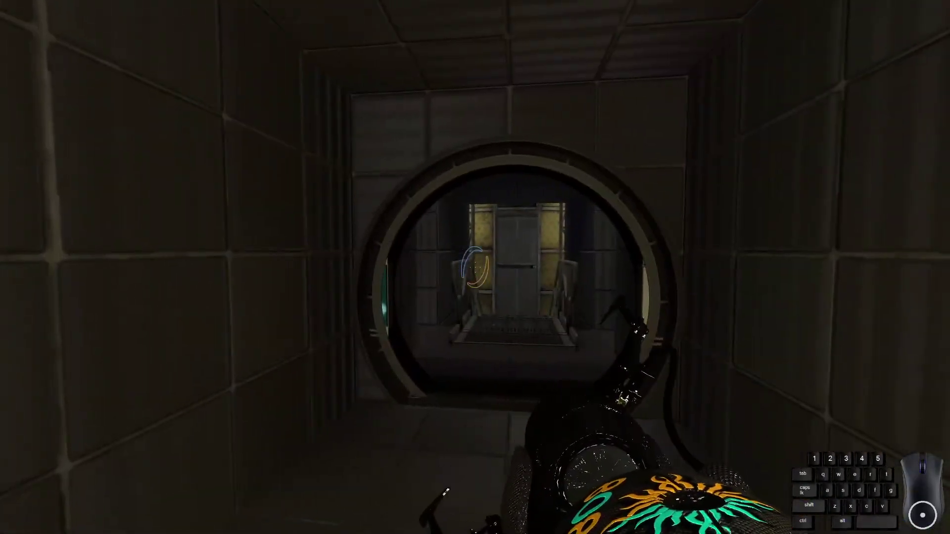
{"action": "key", "text": "w"}
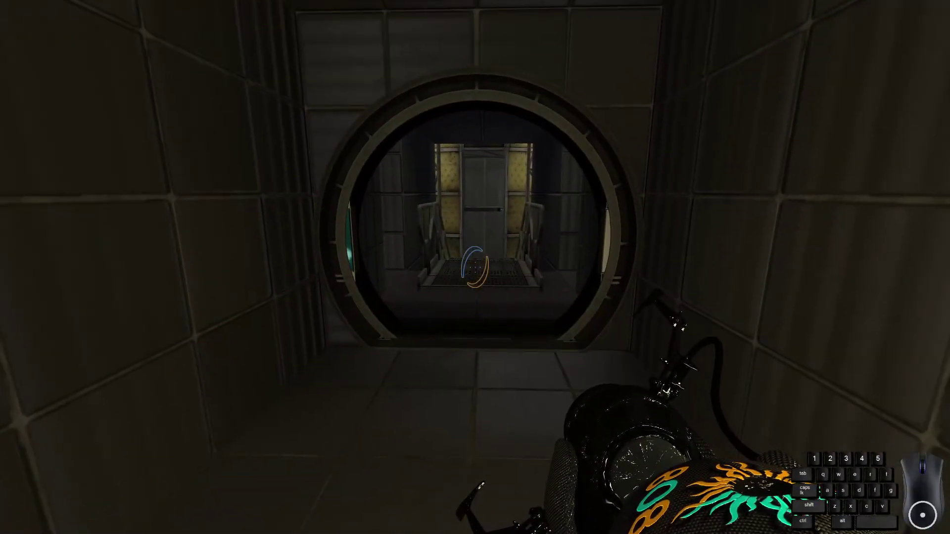